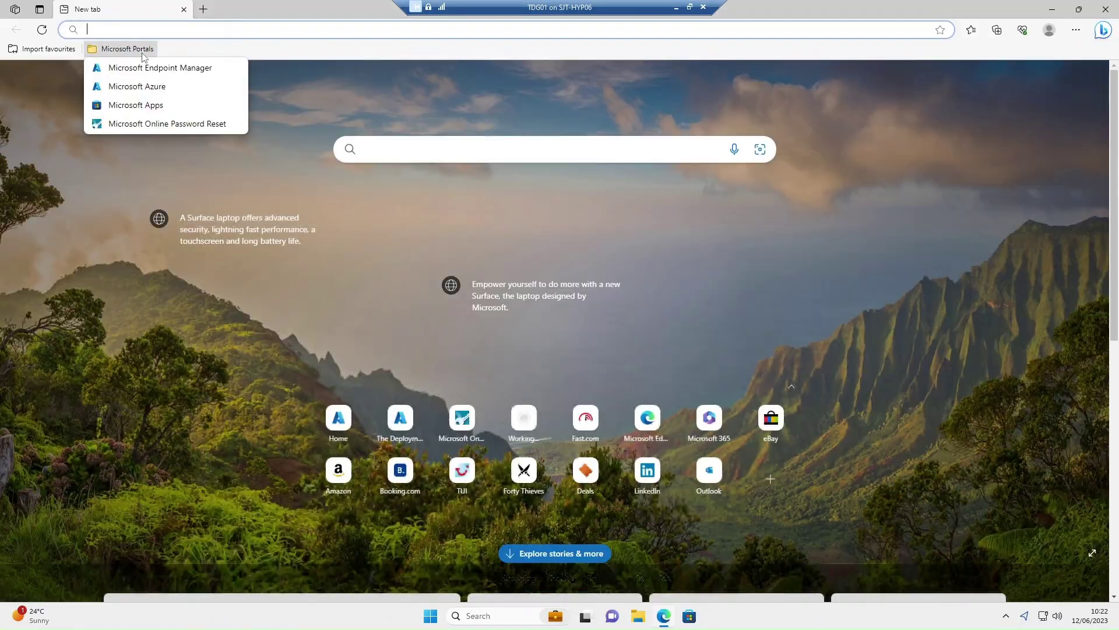
# - Set Enable Azure AD LAPS to Yes in Azure Active Directory device settings and save
pyautogui.click(136, 85)
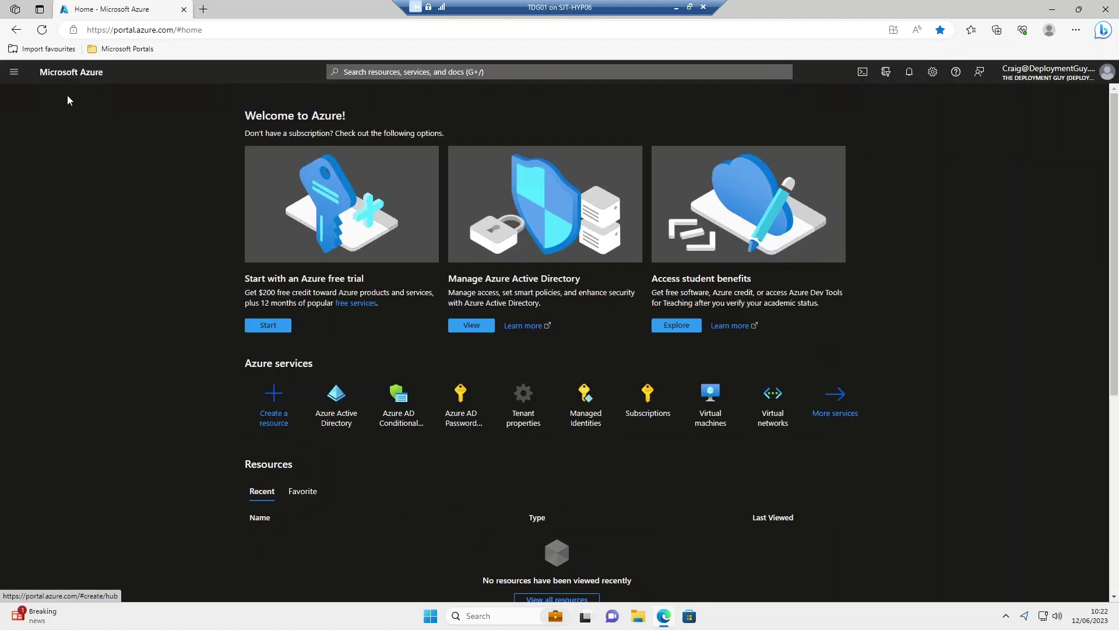
pyautogui.click(14, 71)
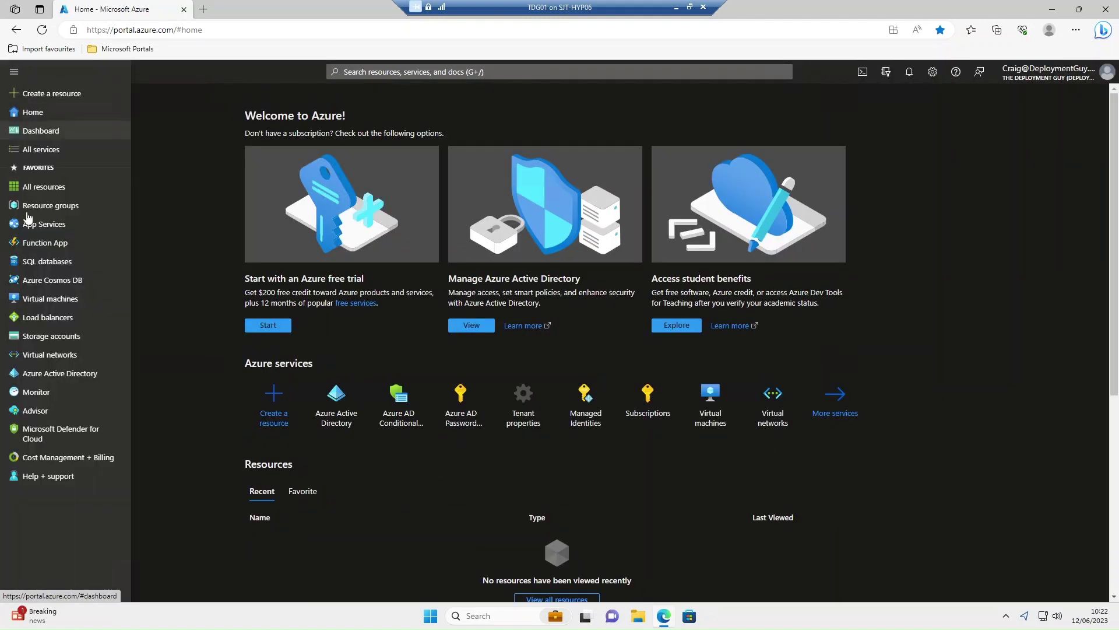
pyautogui.click(65, 371)
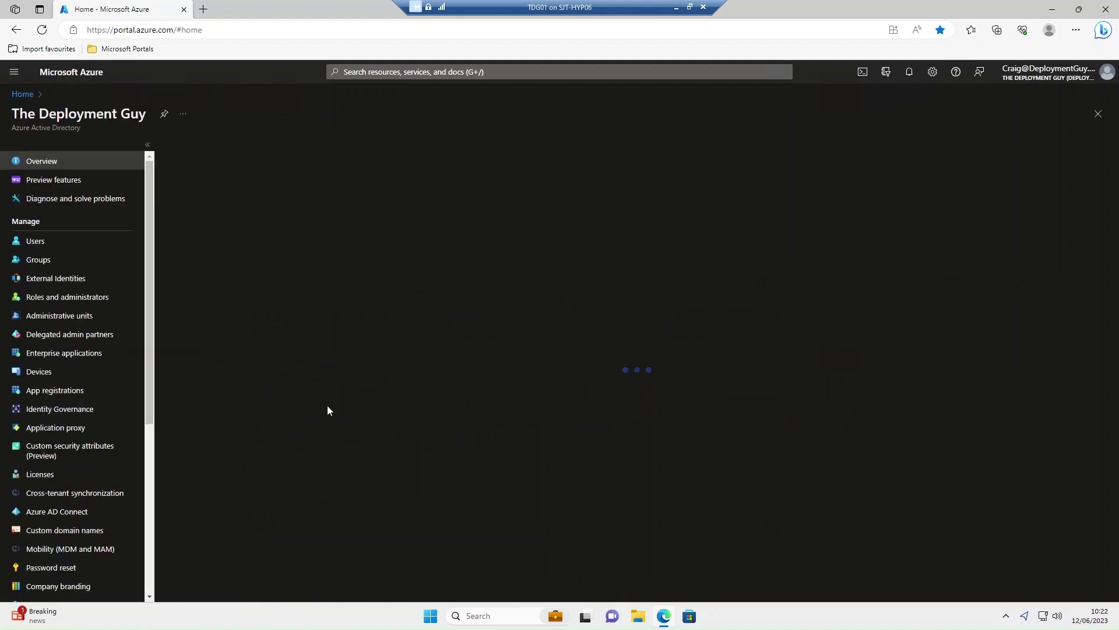
pyautogui.click(54, 376)
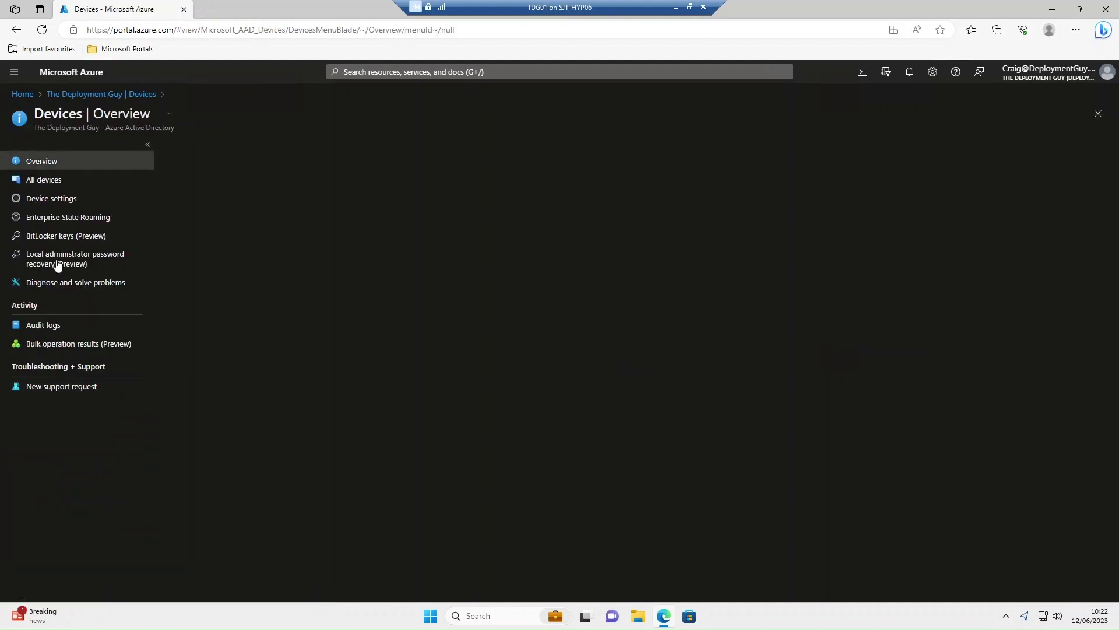
pyautogui.click(62, 201)
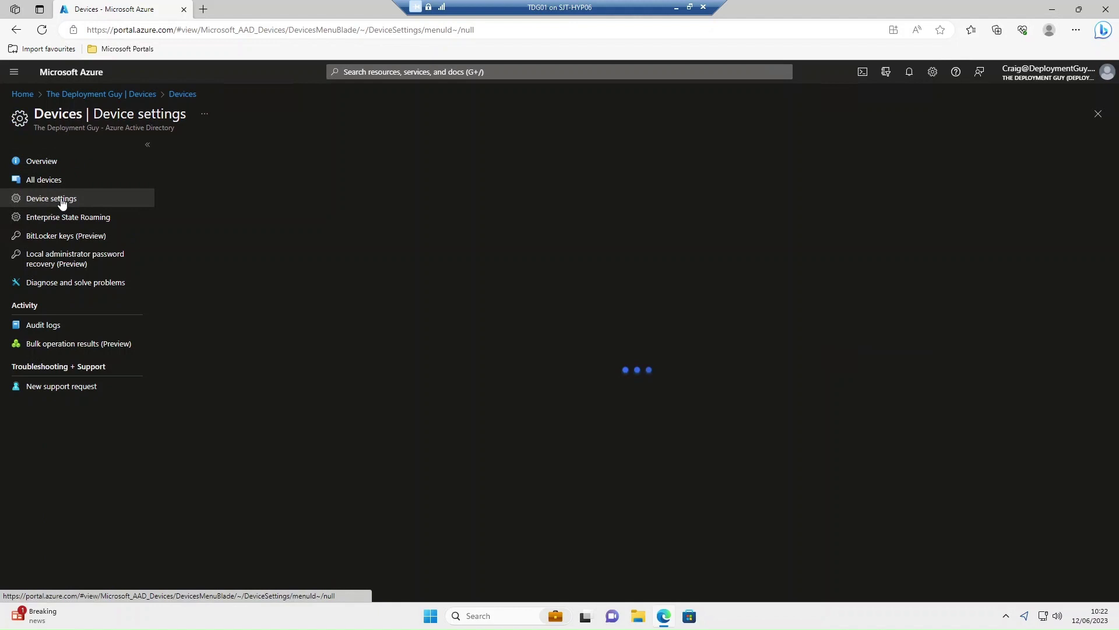
pyautogui.scroll(-2, 412, 369)
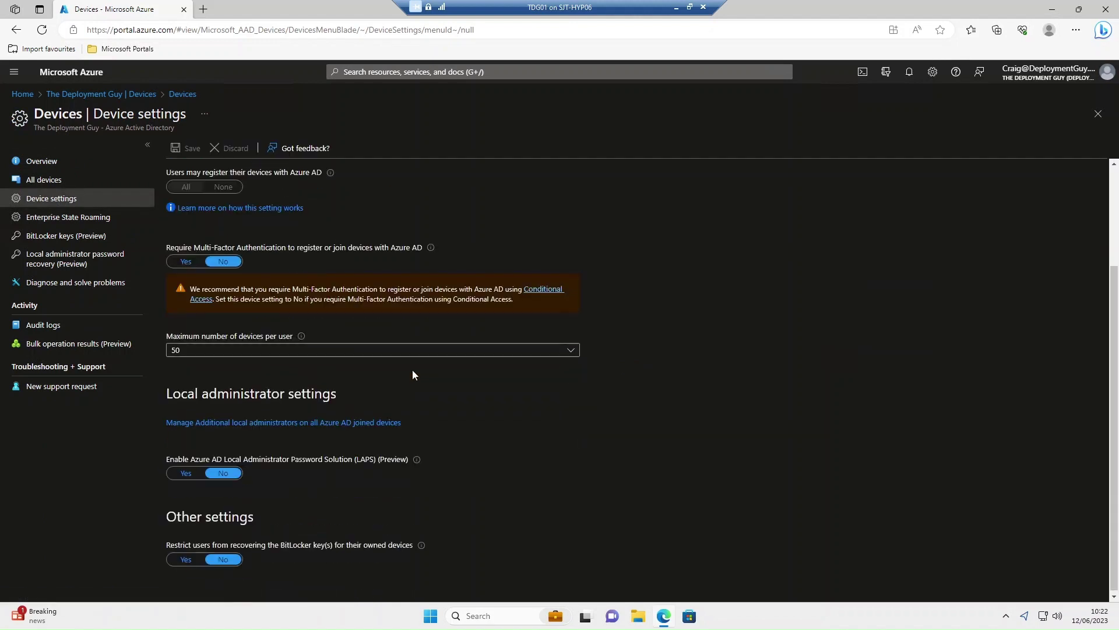
pyautogui.click(185, 471)
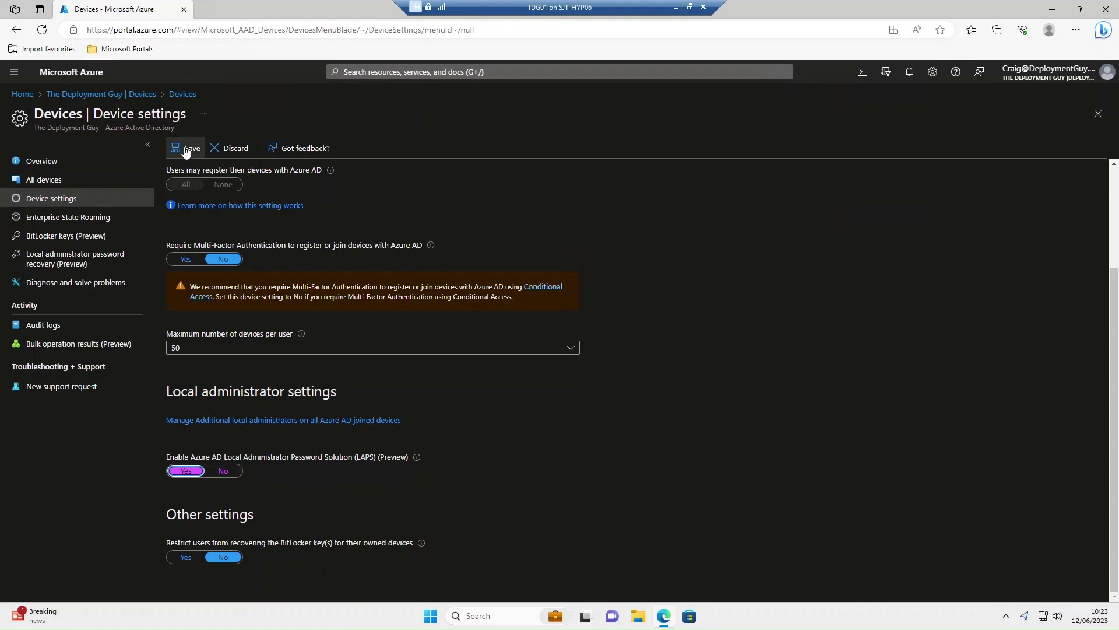
pyautogui.click(185, 150)
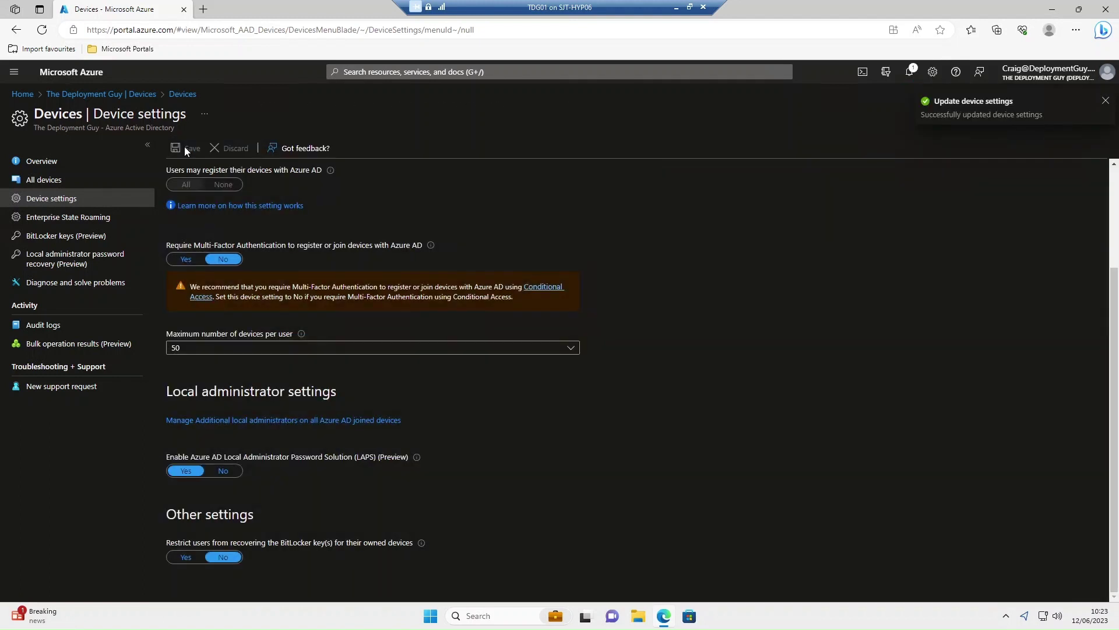
# - Start a new policy under Endpoint security > Account protection in the Endpoint Manager admin center
pyautogui.click(119, 50)
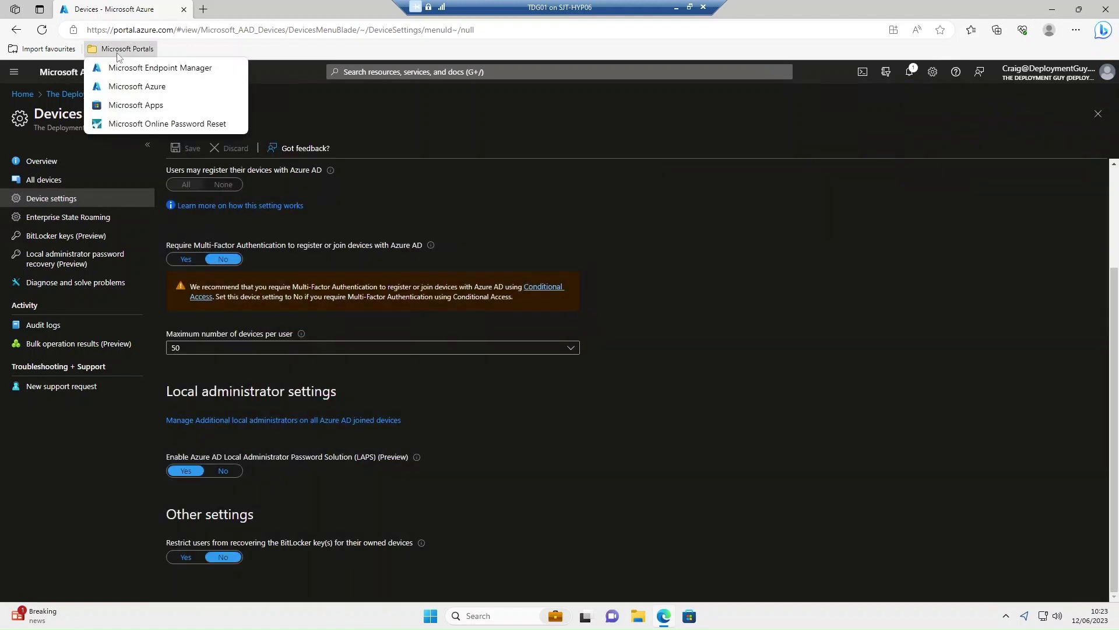
pyautogui.click(144, 68)
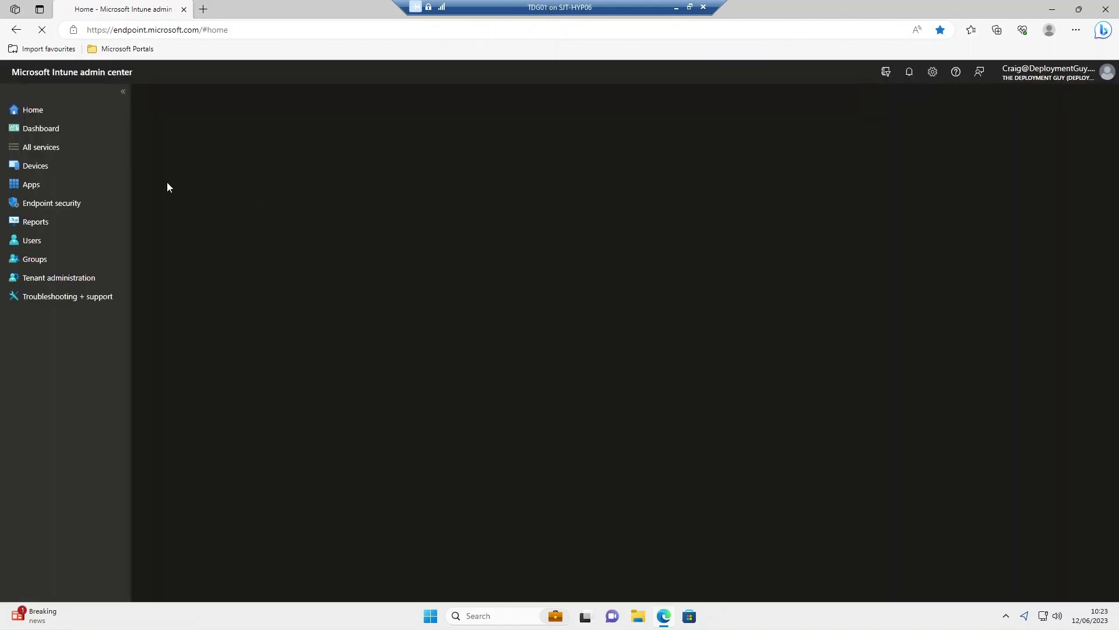
pyautogui.click(51, 203)
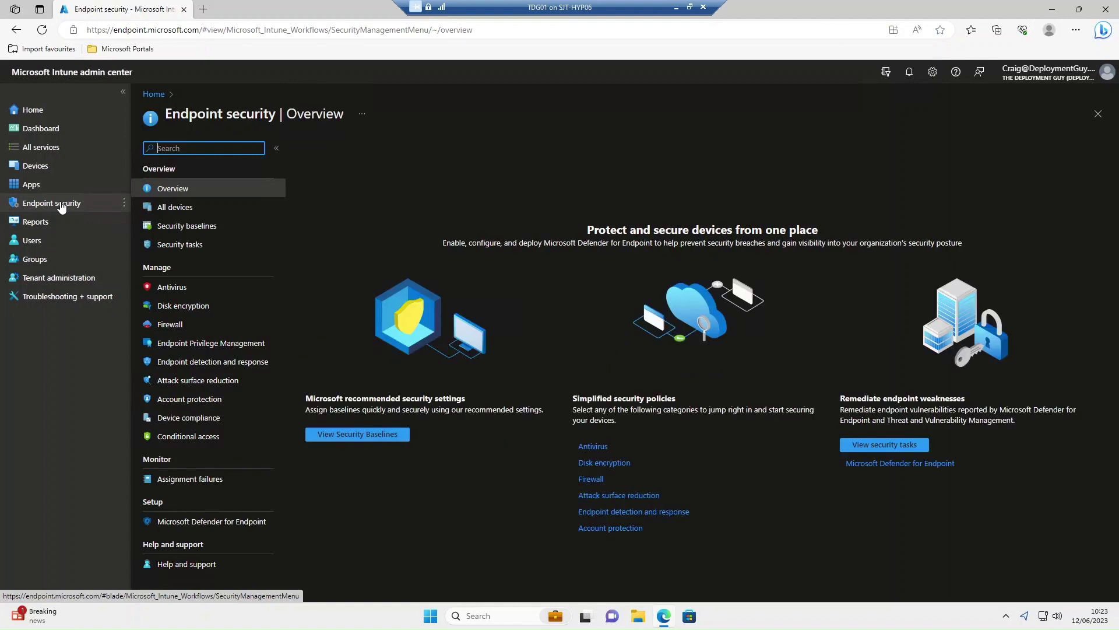
pyautogui.click(186, 400)
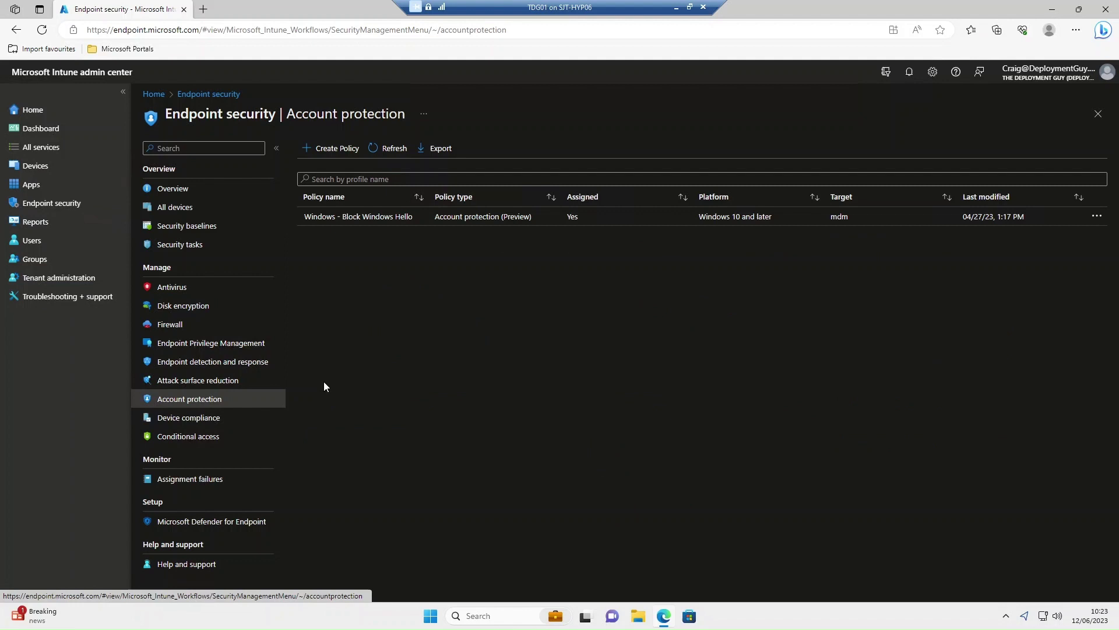
pyautogui.click(339, 152)
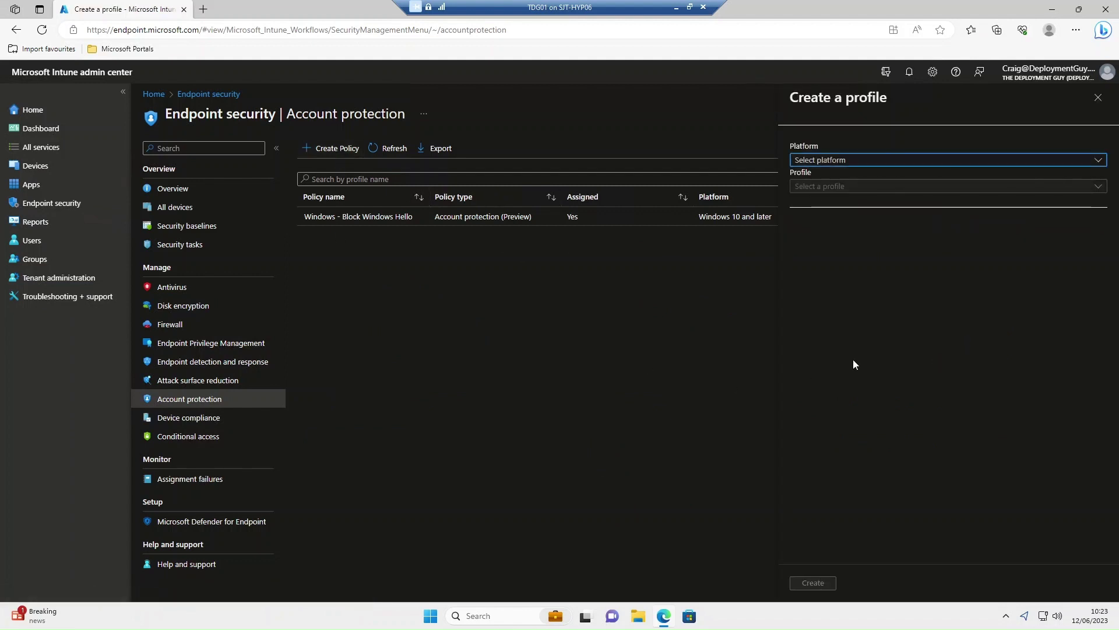
# - Choose platform Windows 10 and later with the Local admin password solution (Windows LAPS) profile
pyautogui.click(839, 163)
pyautogui.click(844, 178)
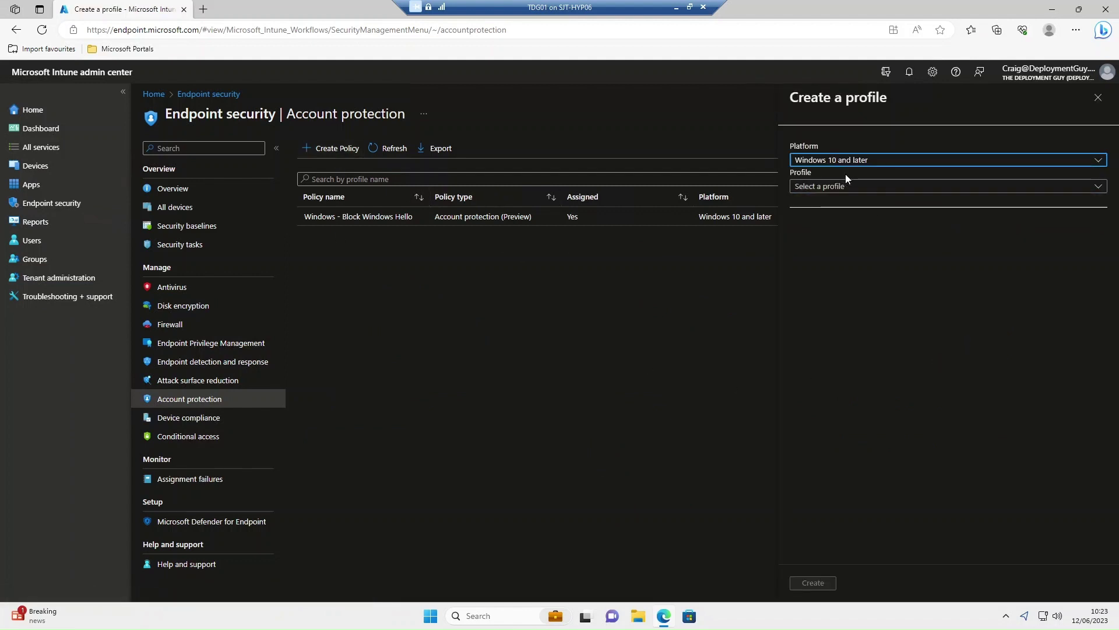
pyautogui.click(845, 186)
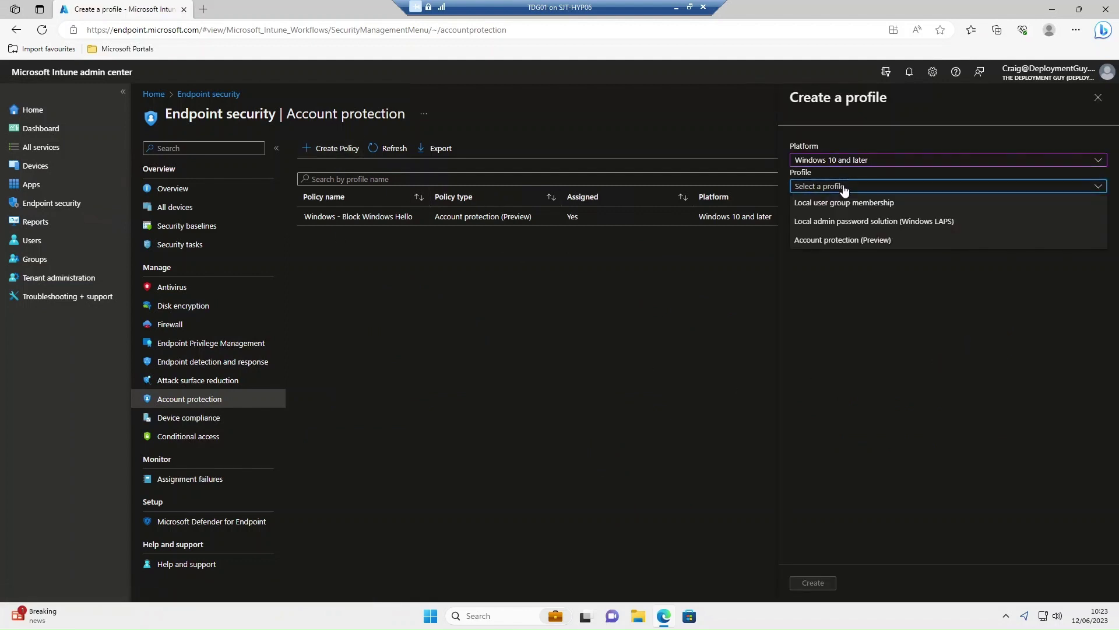
pyautogui.click(824, 228)
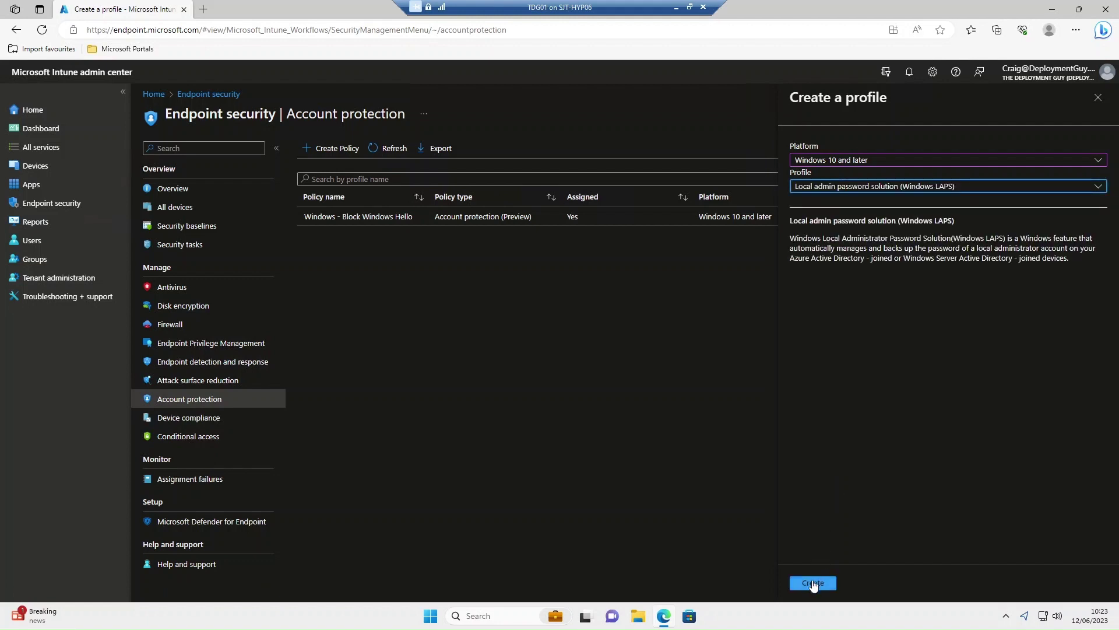
# - Create the LAPS profile and name it 'Windows - LAPS Policy'
pyautogui.click(813, 583)
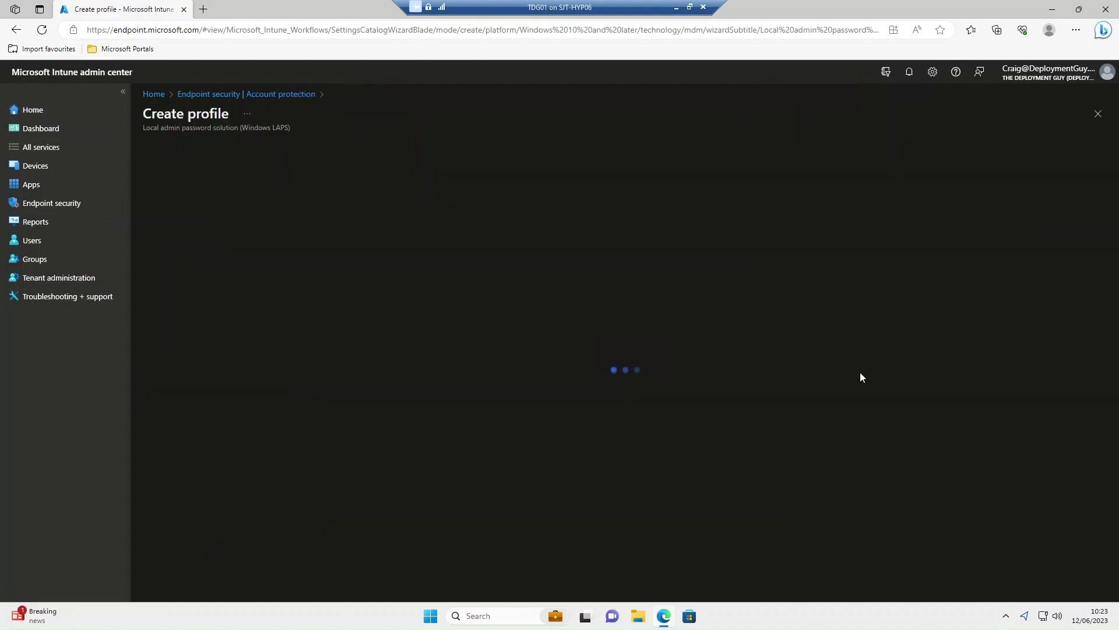
pyautogui.click(316, 184)
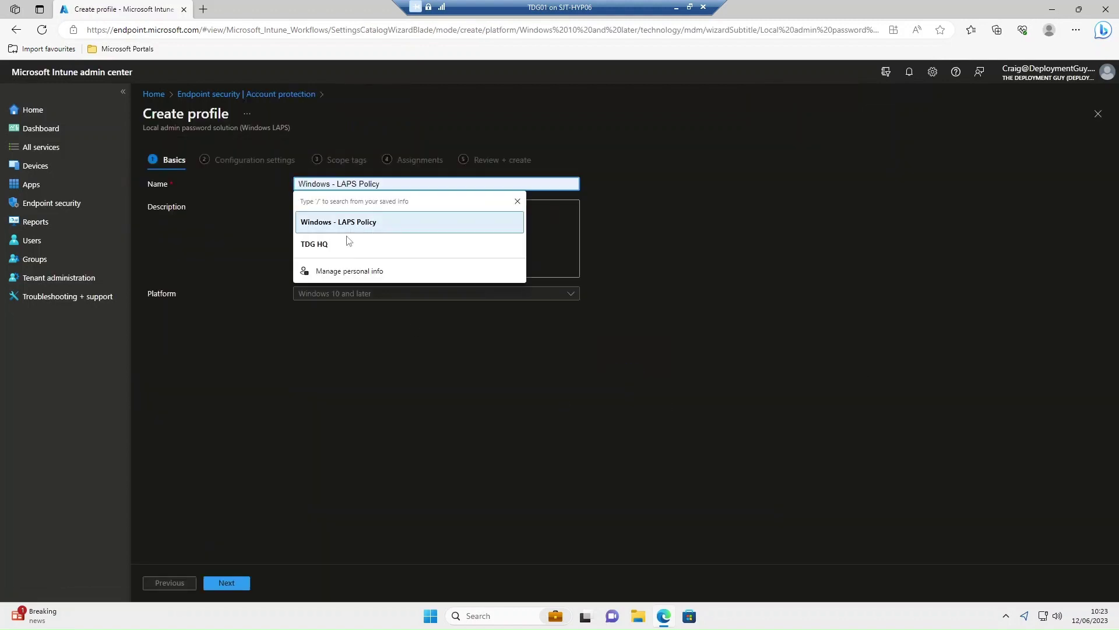
pyautogui.click(360, 225)
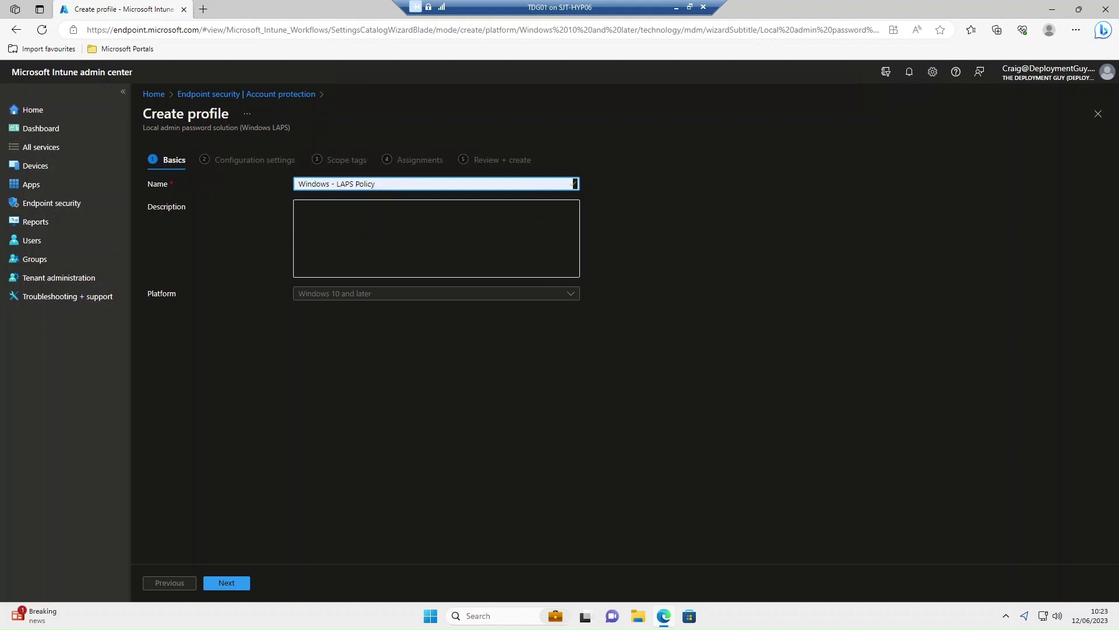
pyautogui.click(239, 583)
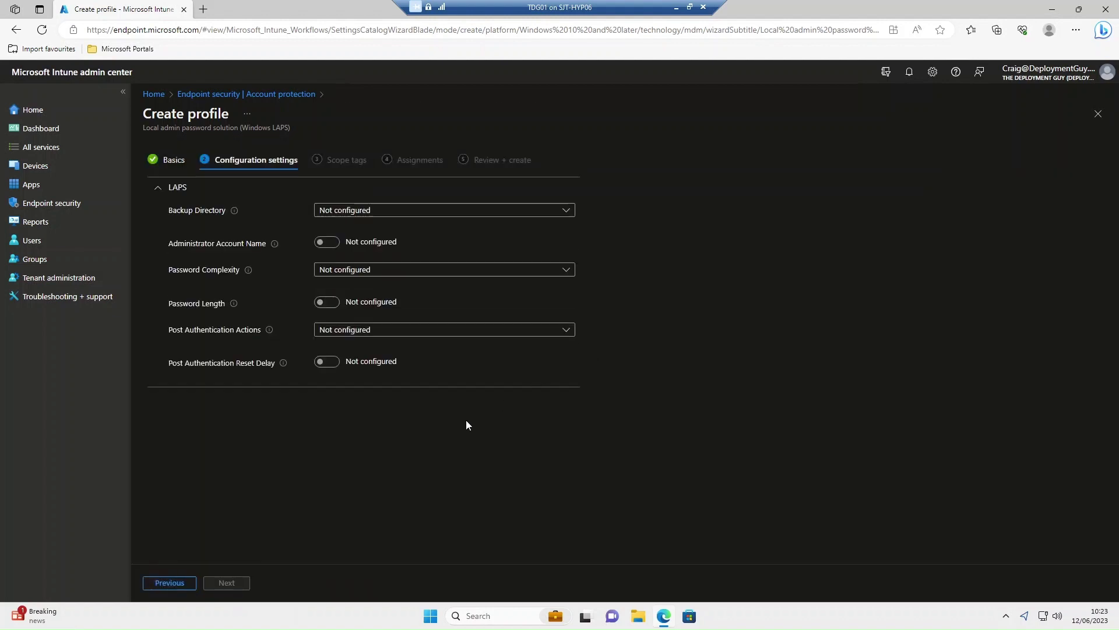
# - Set Backup Directory to Azure AD only, leaving Administrator Account Name unconfigured
pyautogui.click(349, 211)
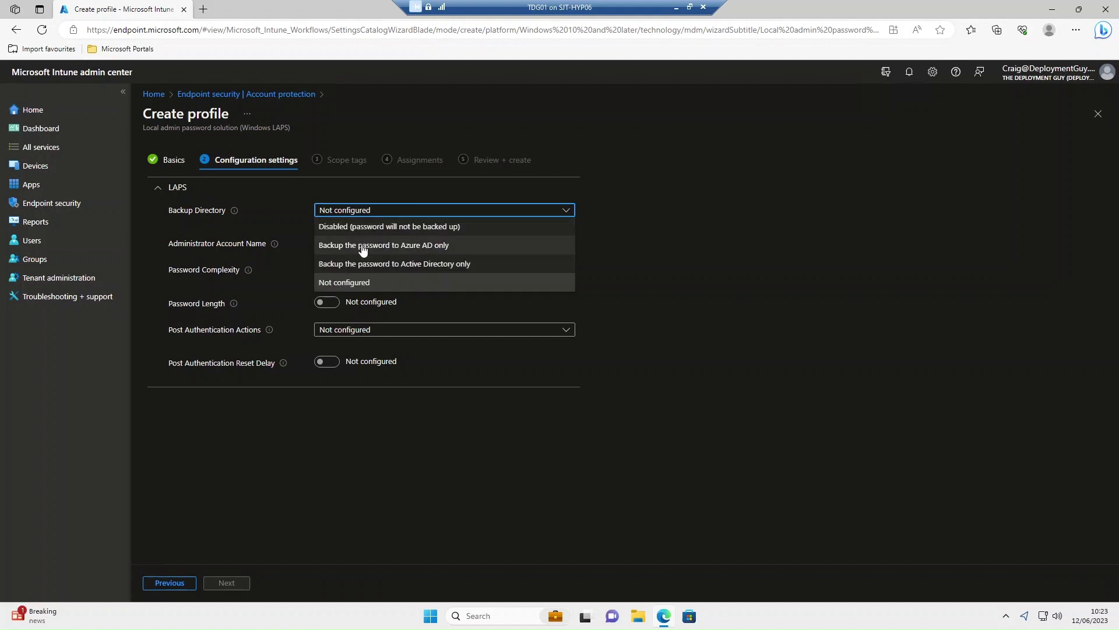
pyautogui.click(422, 248)
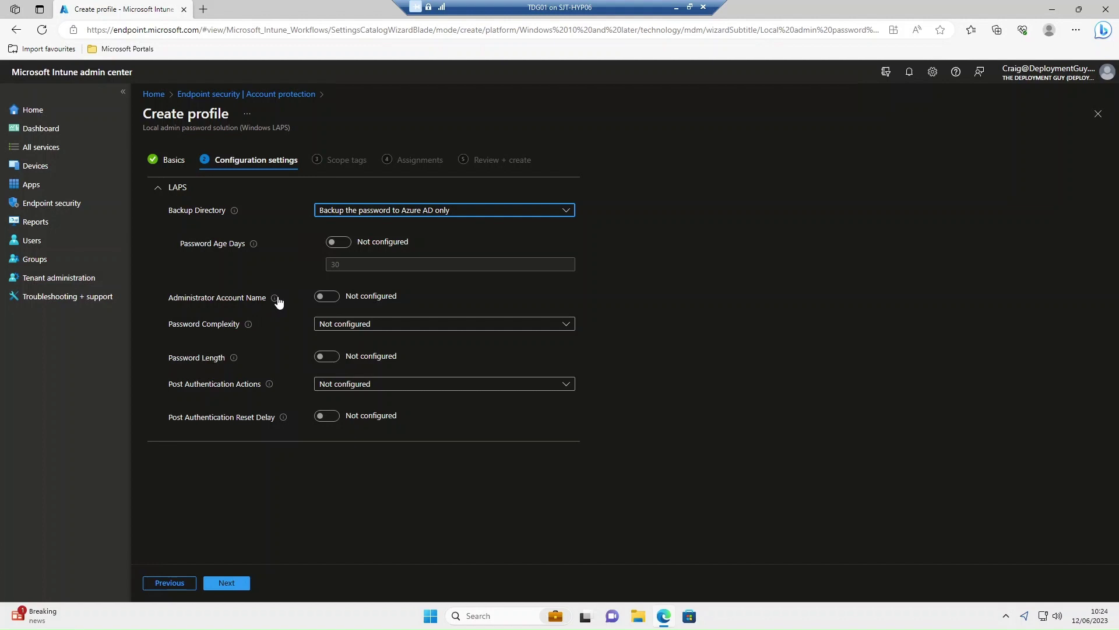
pyautogui.moveTo(278, 300)
pyautogui.click(324, 296)
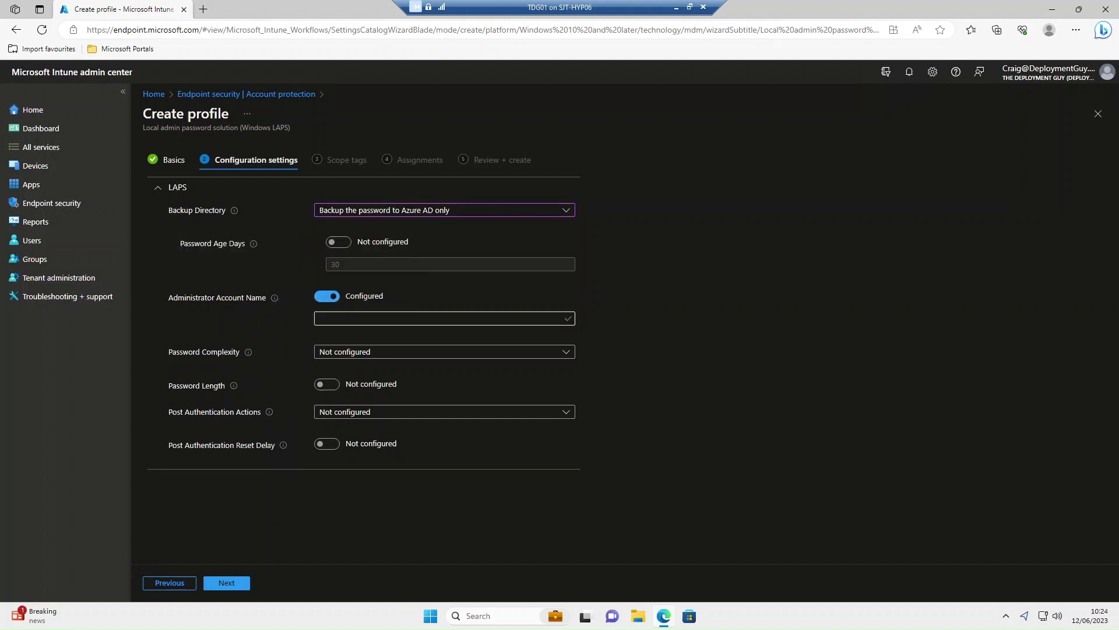
pyautogui.click(335, 299)
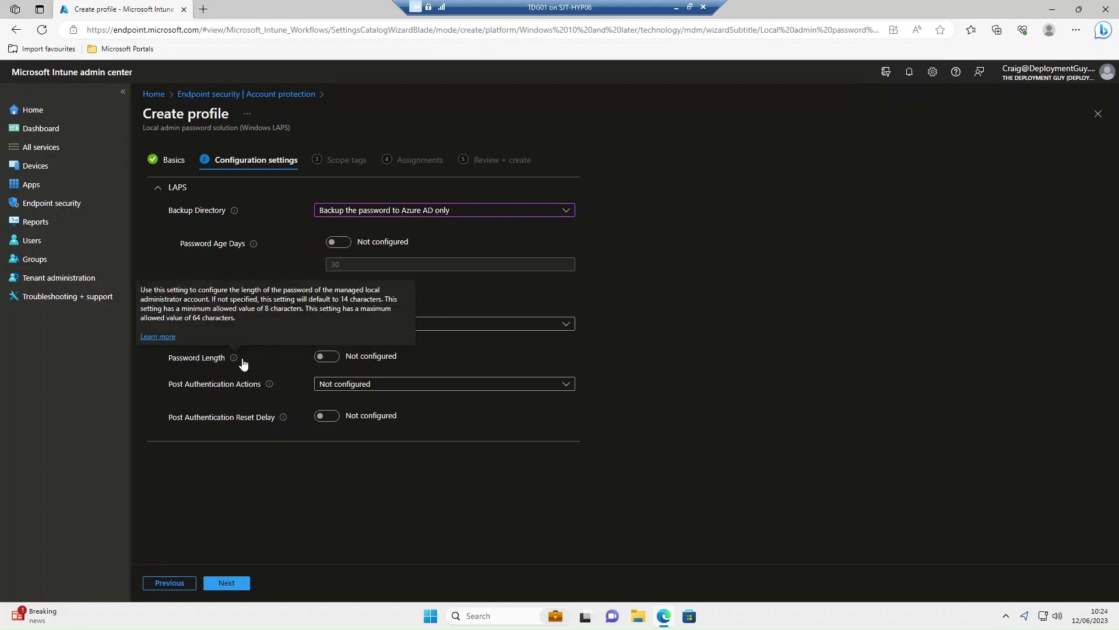
# - Leave Password Length (default 14) unconfigured after toggling it, then proceed to Scope tags
pyautogui.moveTo(236, 360)
pyautogui.click(327, 357)
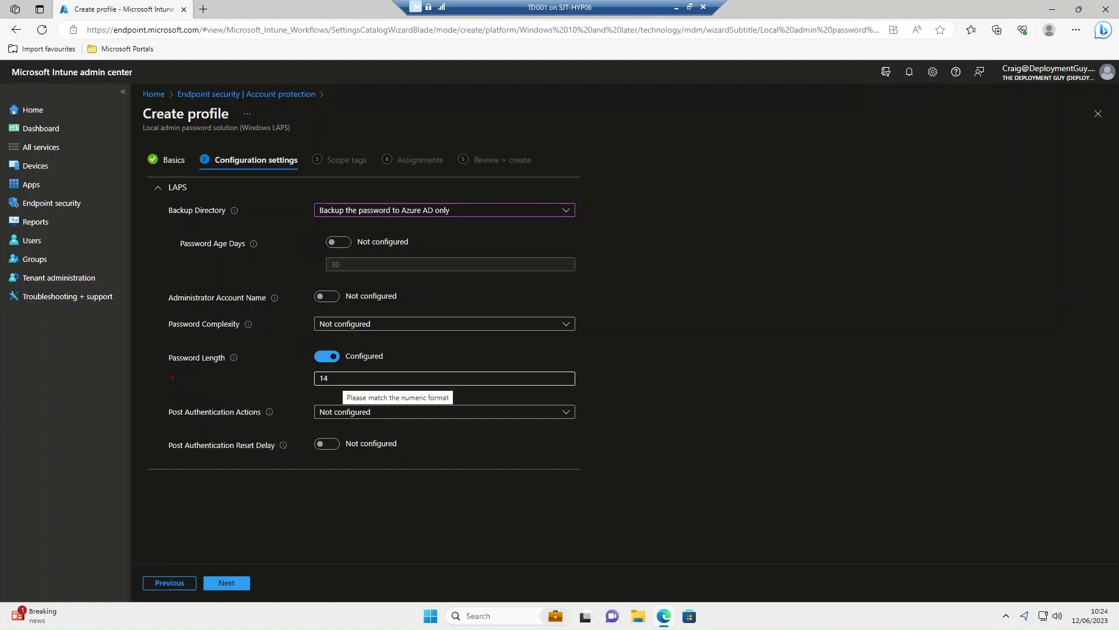
pyautogui.click(341, 379)
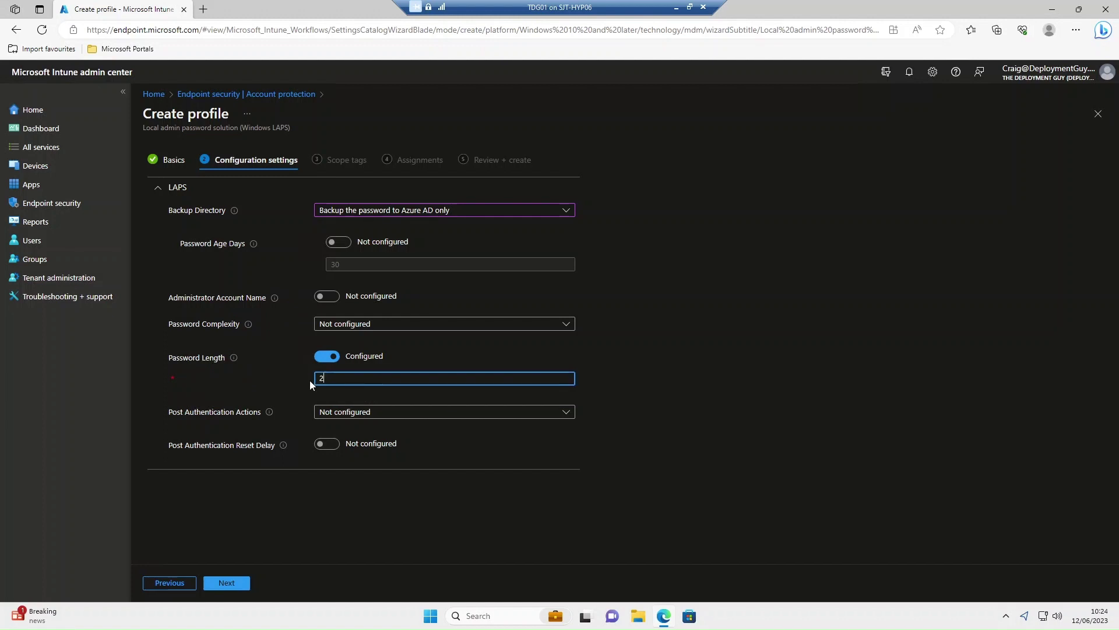
pyautogui.click(326, 357)
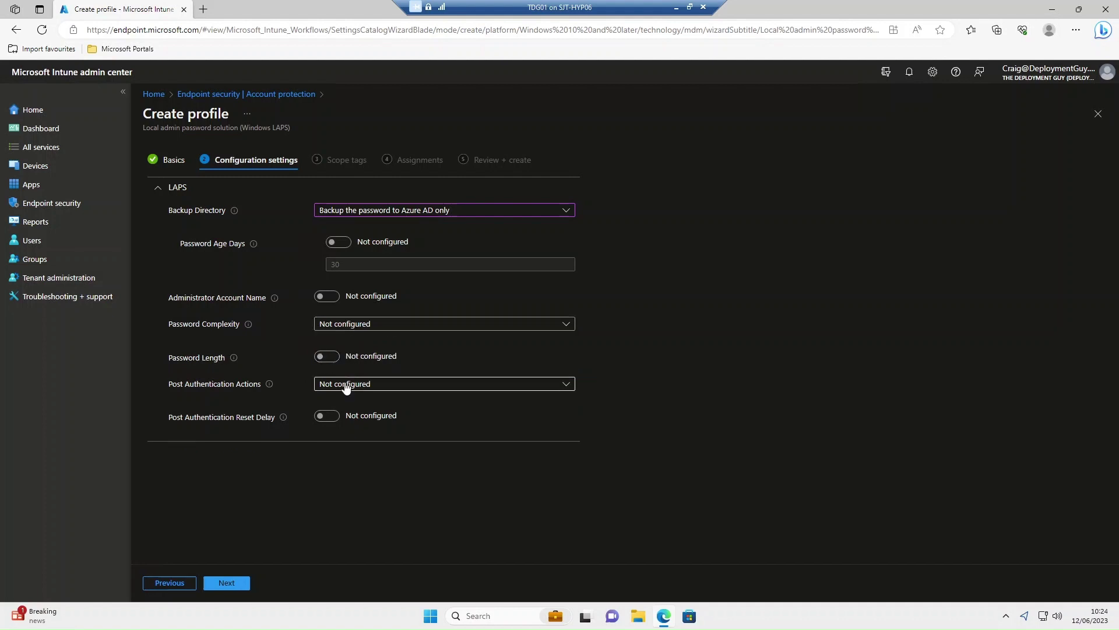
pyautogui.click(229, 583)
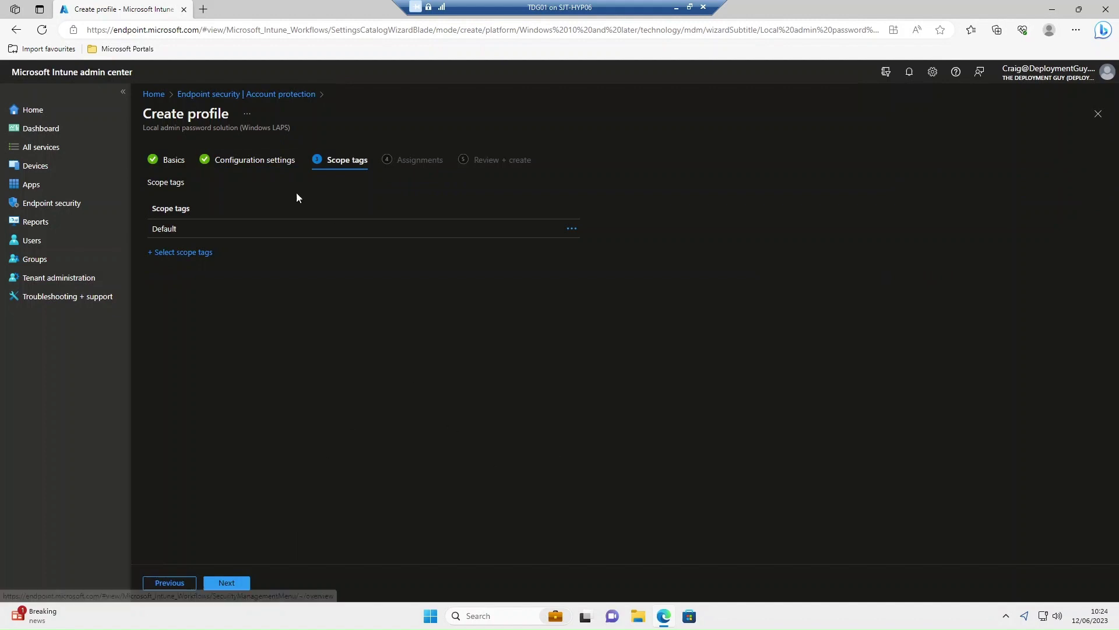
# - Skip scope tags, assign the profile to All devices, and create Windows - LAPS Policy
pyautogui.click(228, 583)
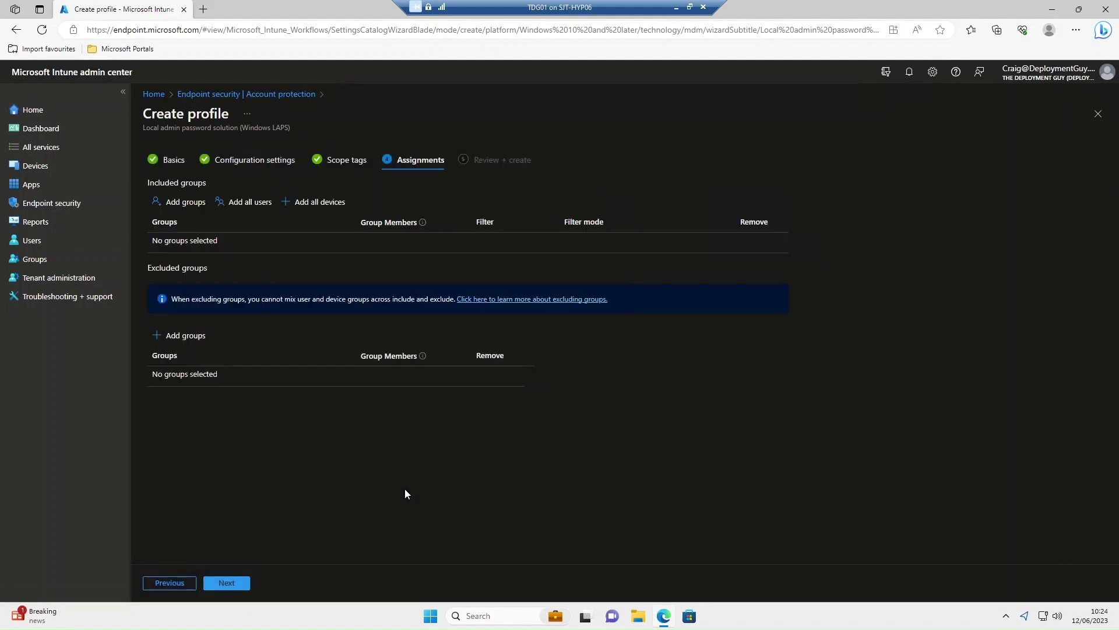
pyautogui.click(320, 203)
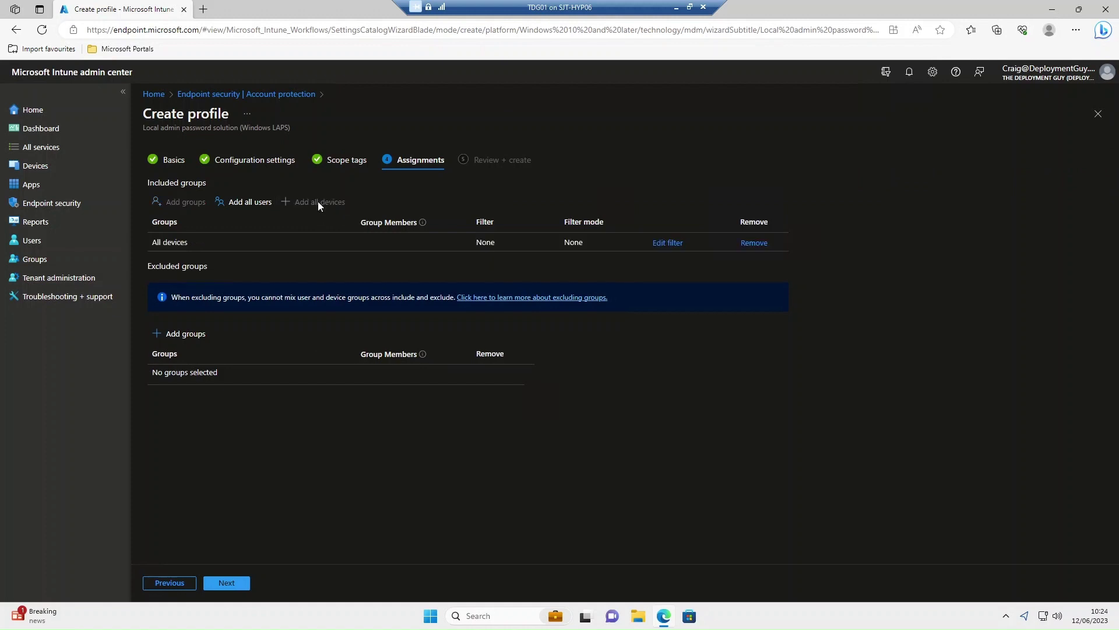
pyautogui.click(218, 582)
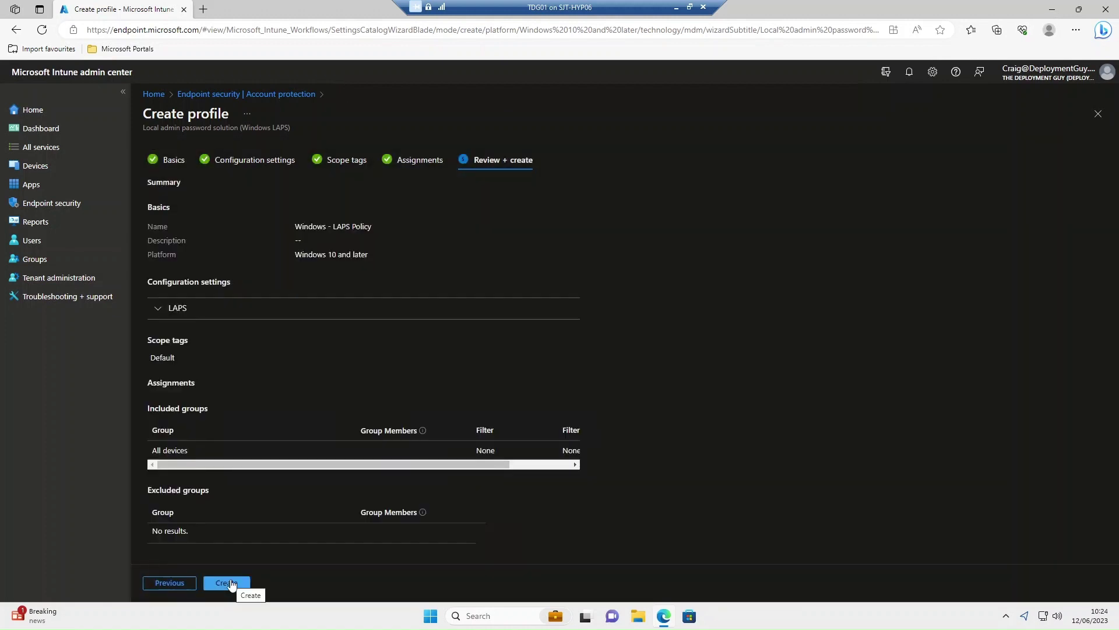
pyautogui.click(231, 583)
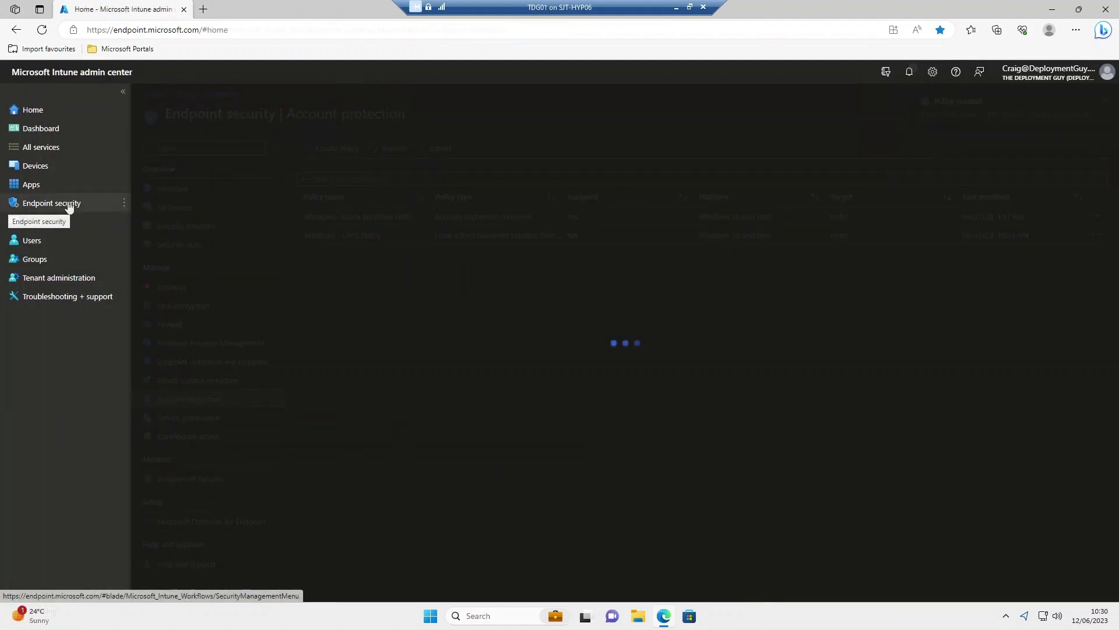
# - Open DESKTOP-IMF0RE3 under Windows devices and show its local administrator password
pyautogui.click(37, 167)
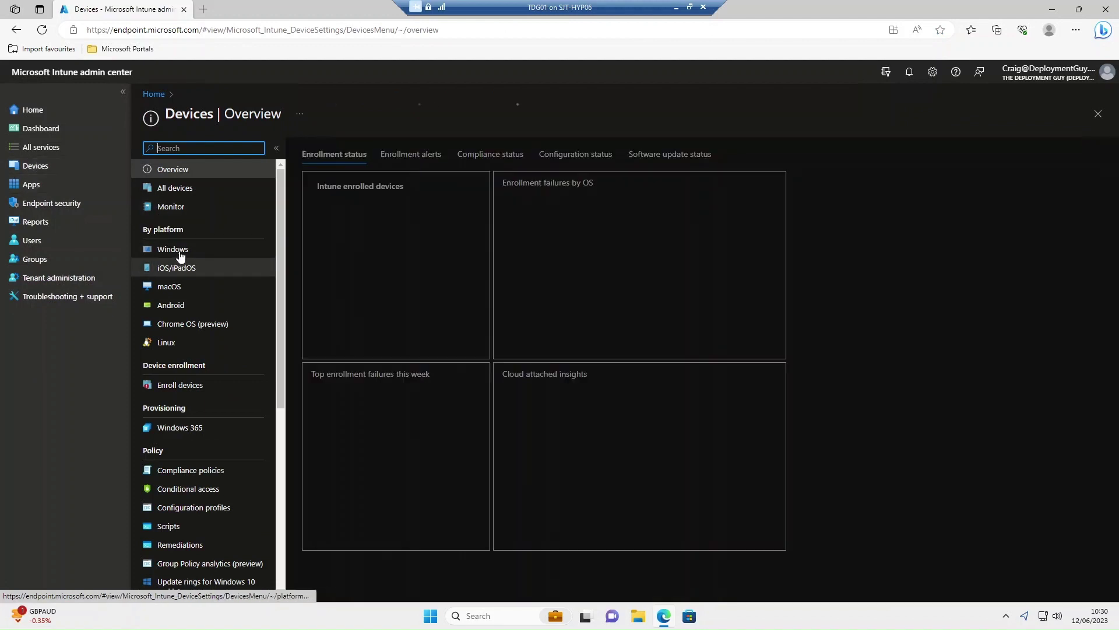
pyautogui.click(178, 250)
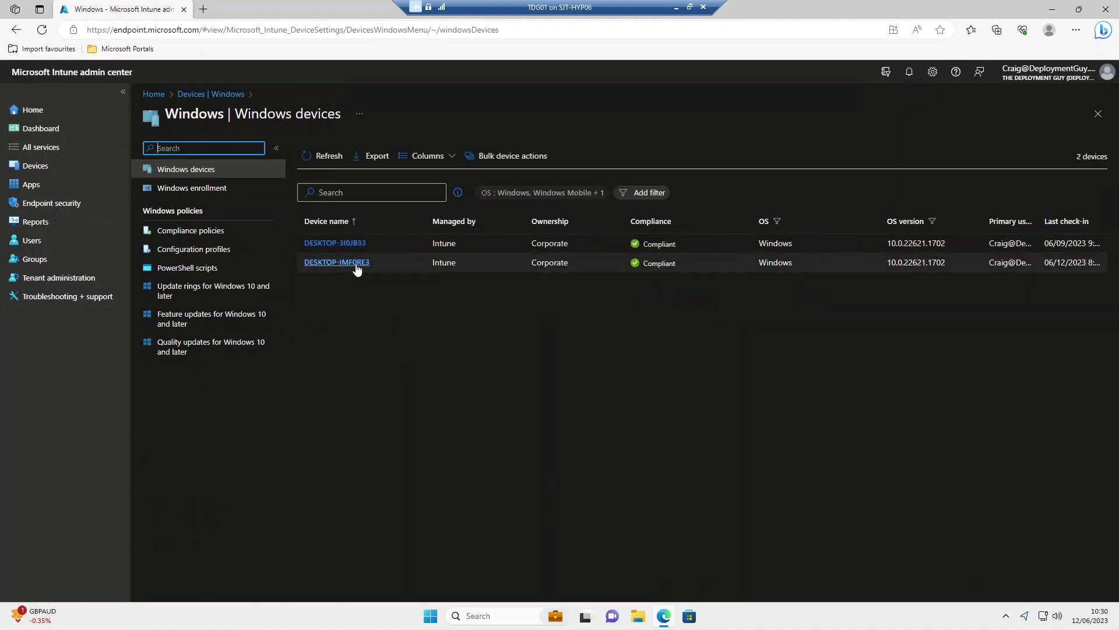
pyautogui.click(356, 264)
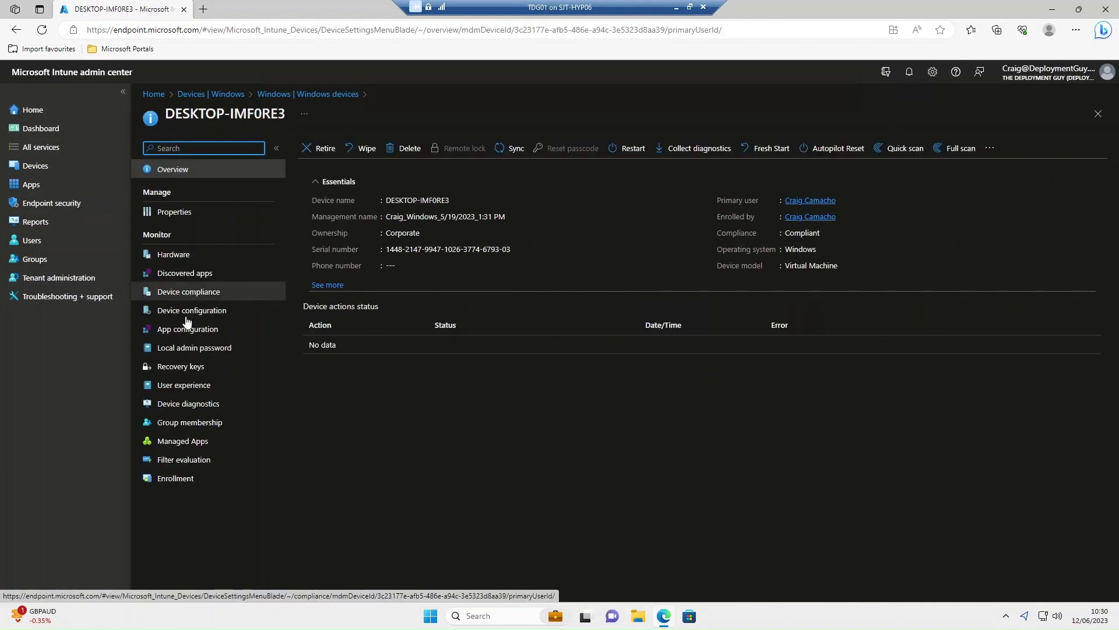
pyautogui.click(193, 349)
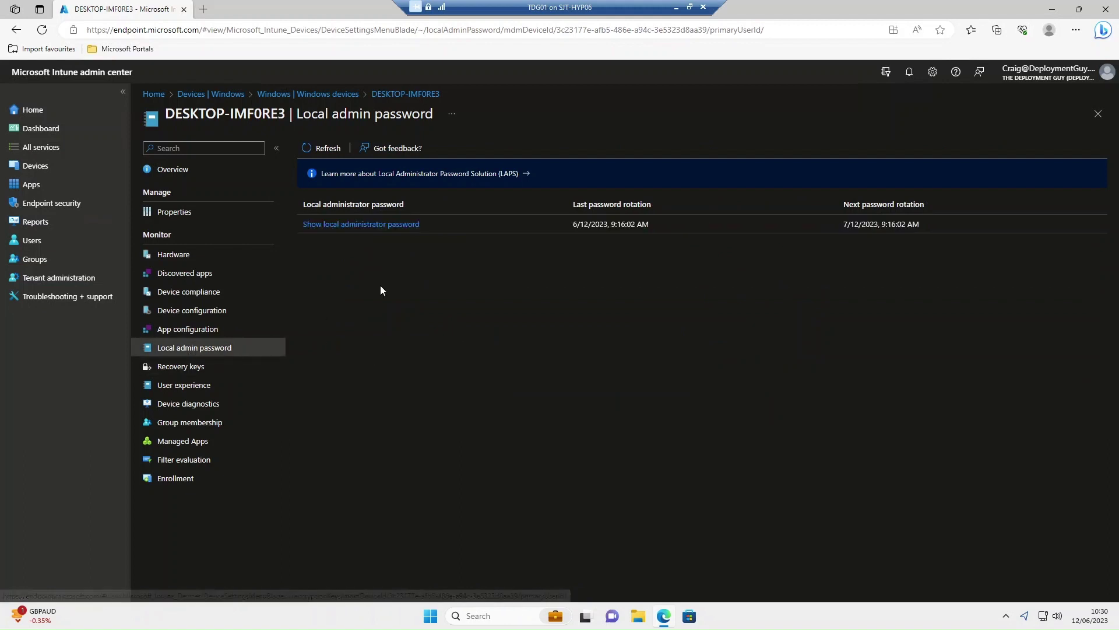
pyautogui.click(396, 225)
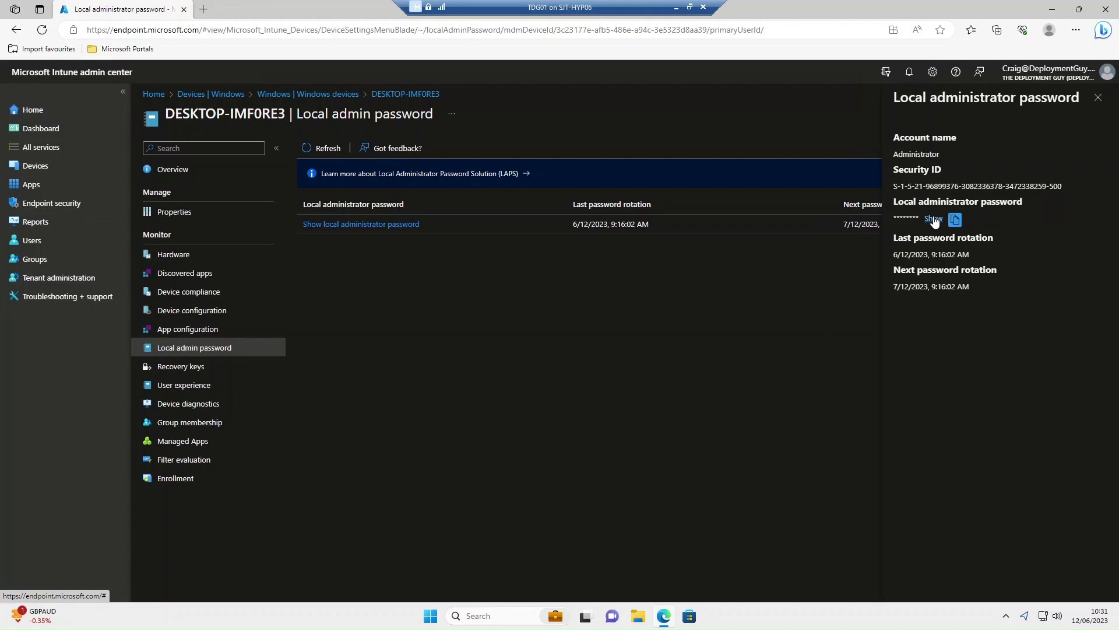
pyautogui.click(933, 219)
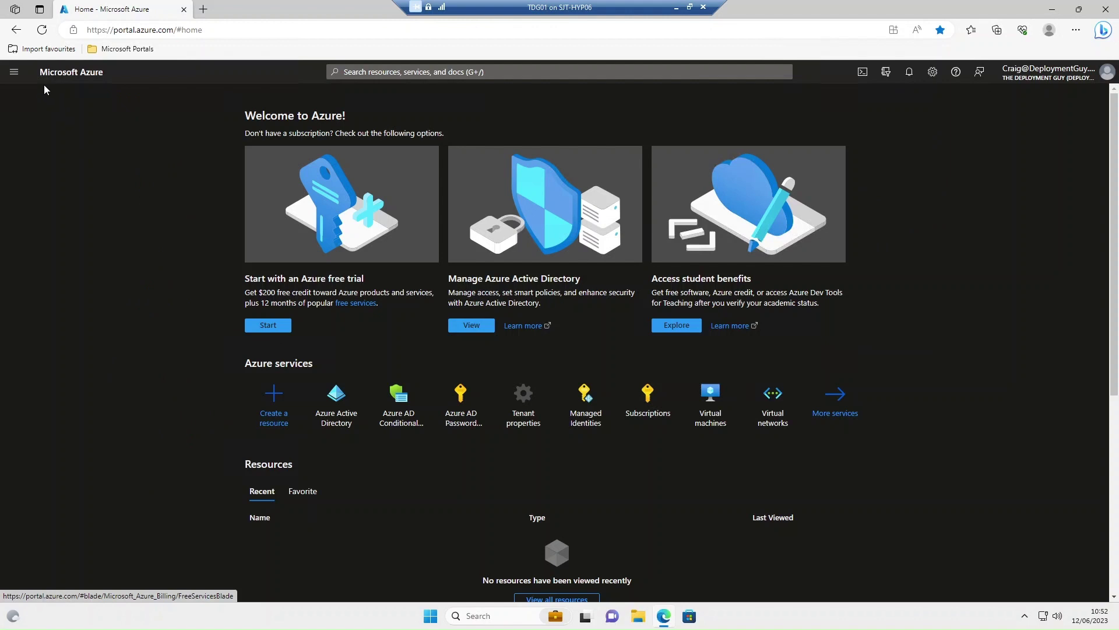
# - Show DESKTOP-IMF0RE3's password from Azure AD Devices > Local administrator password recovery
pyautogui.click(14, 71)
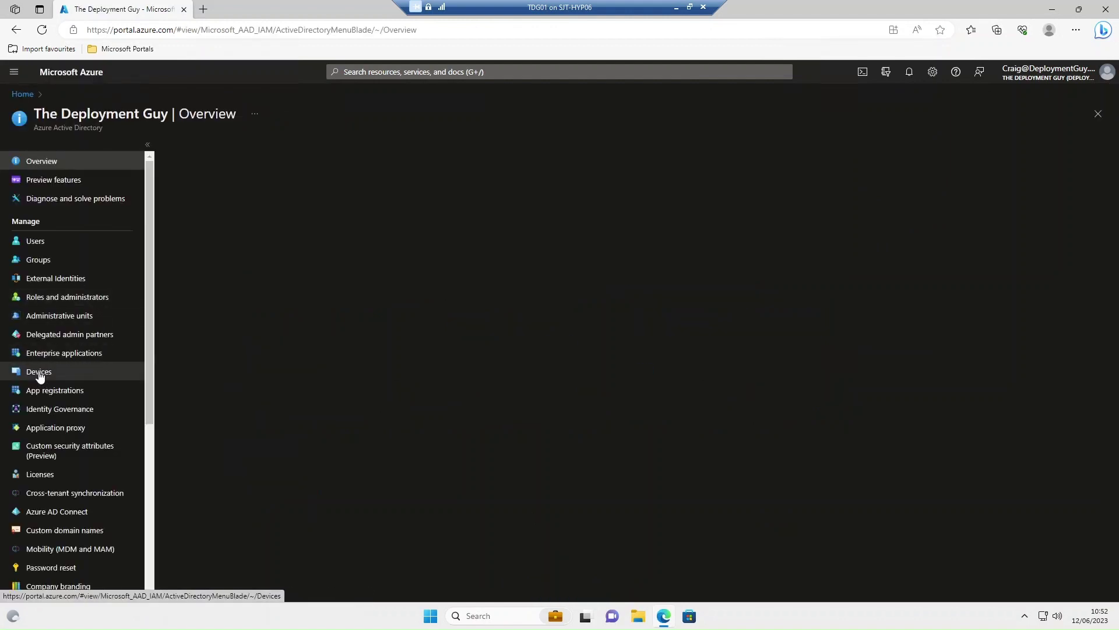
pyautogui.click(40, 374)
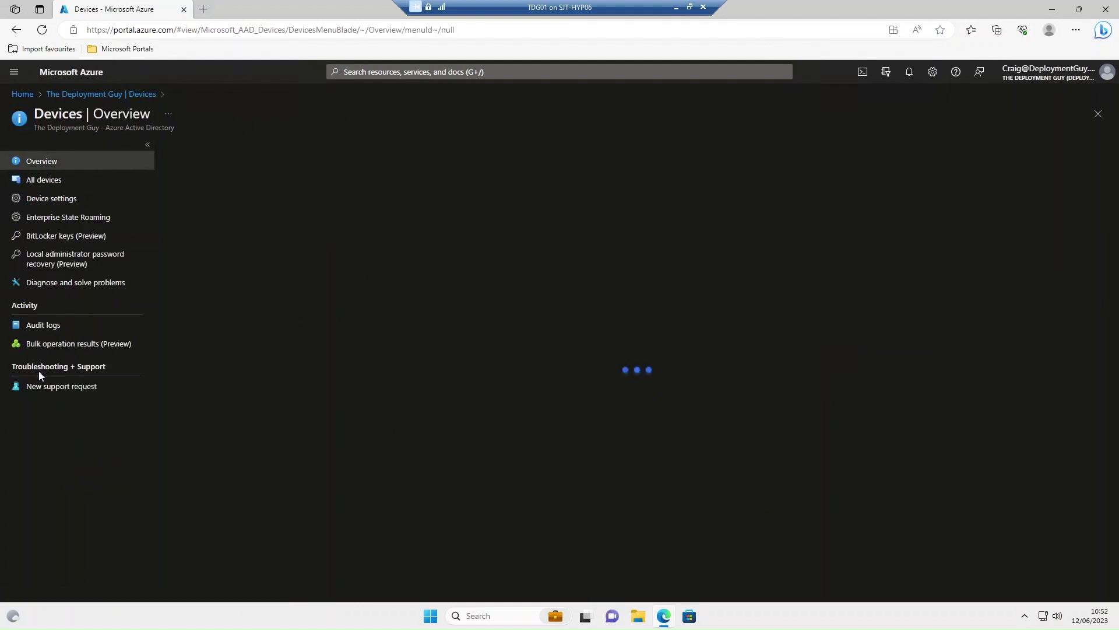
pyautogui.click(56, 267)
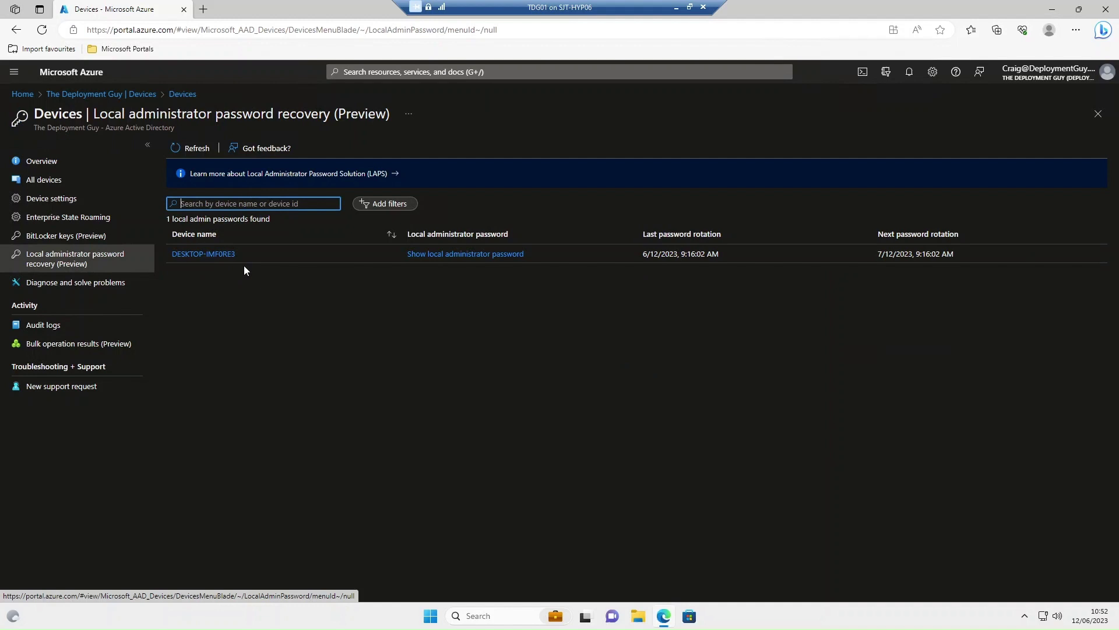
pyautogui.click(447, 254)
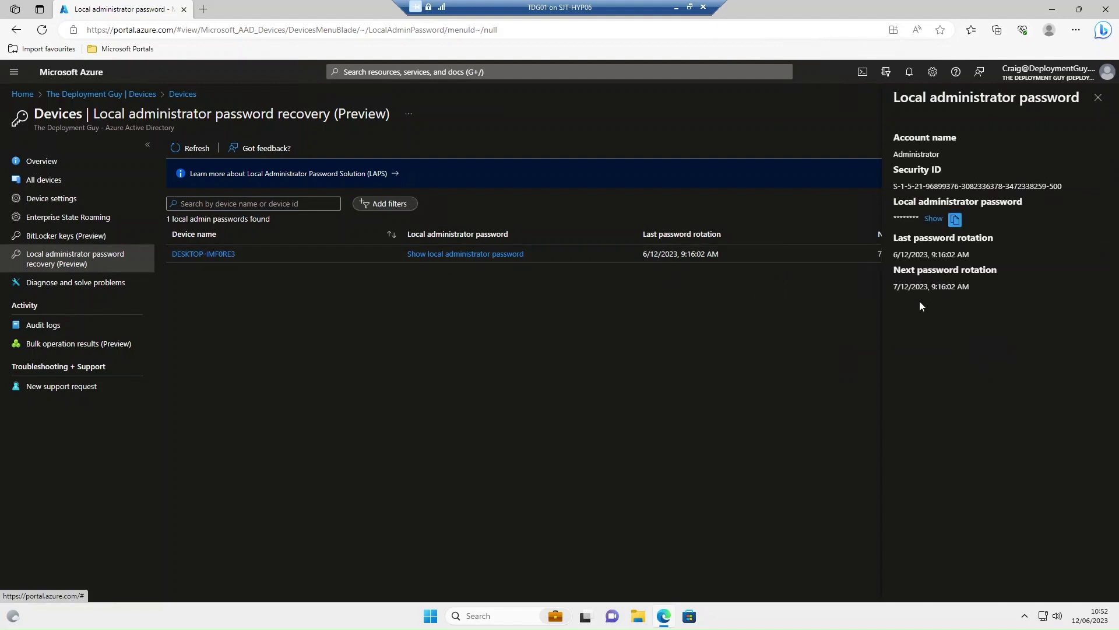